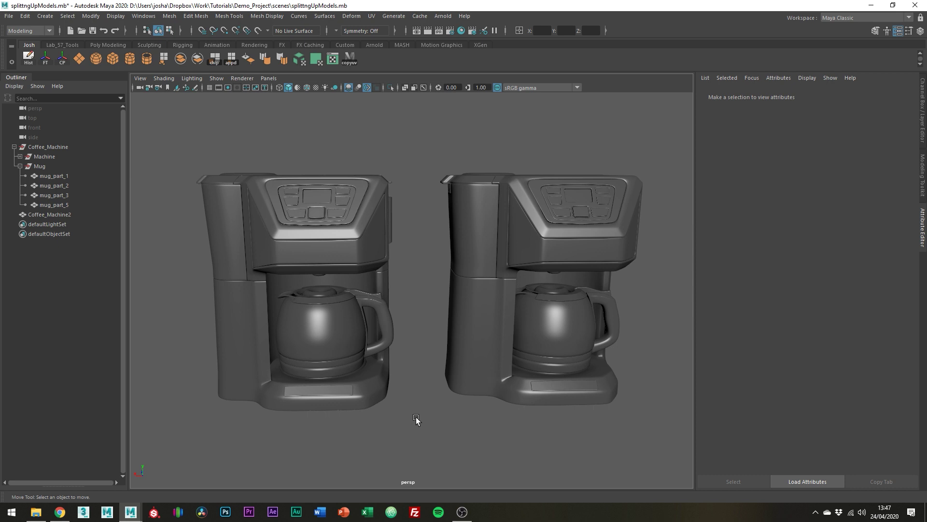
- Try moving the combined Coffee_Machine2 mesh and the separate jug body mug_part_5, undoing each move and clearing the selection
drag(280, 134, 340, 223)
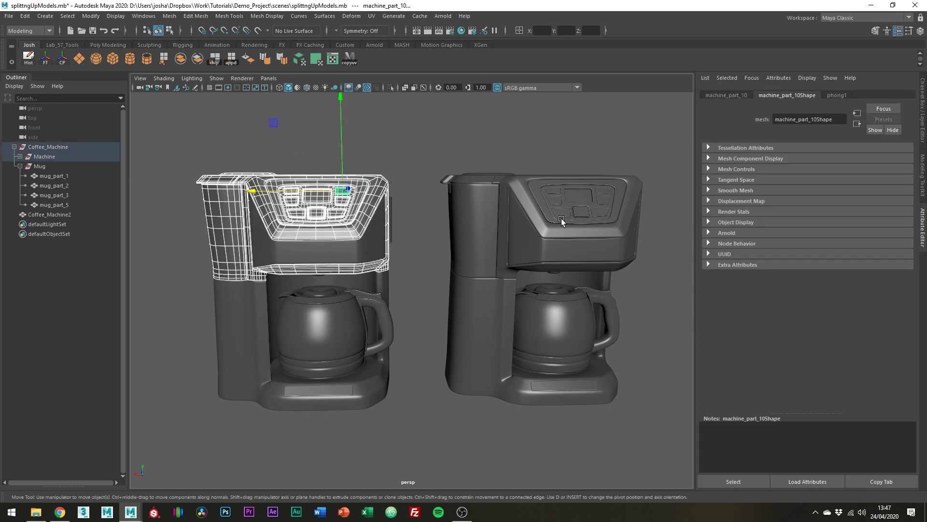
click(542, 243)
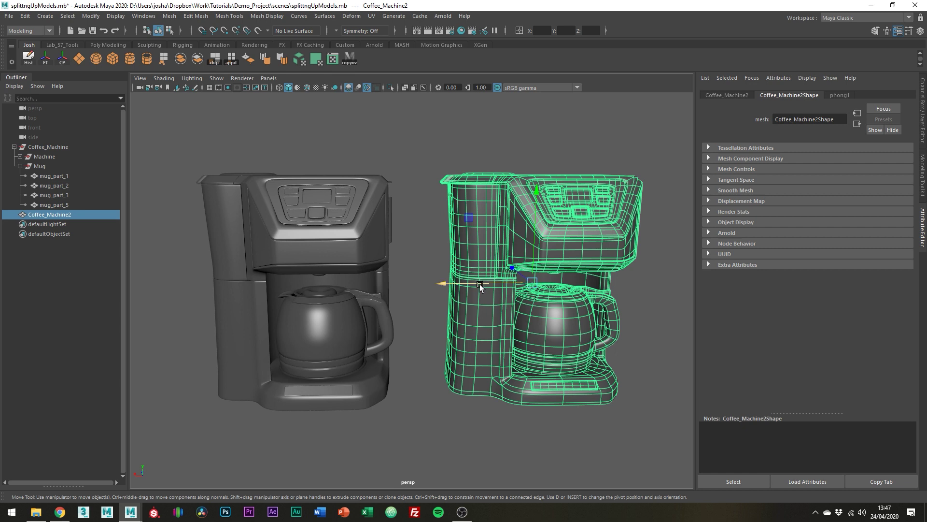
drag(480, 283, 523, 309)
key(ctrl+z)
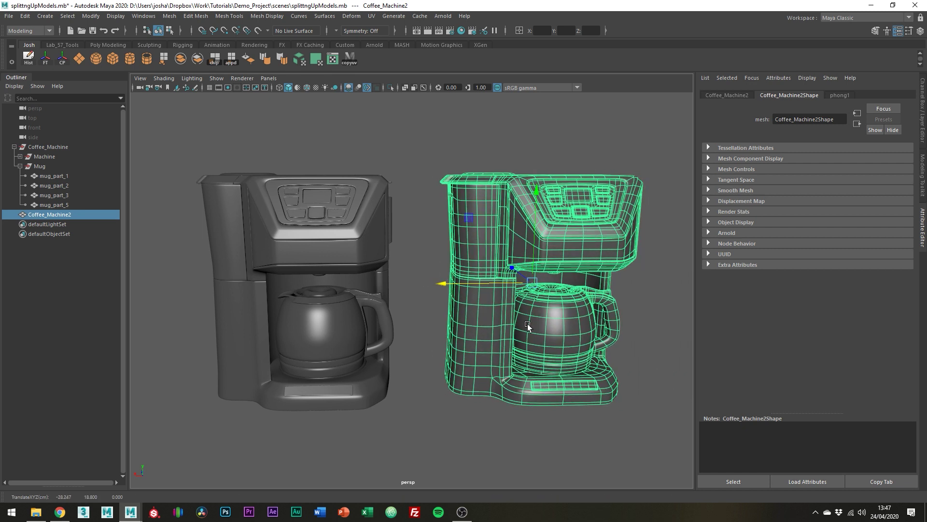
click(316, 321)
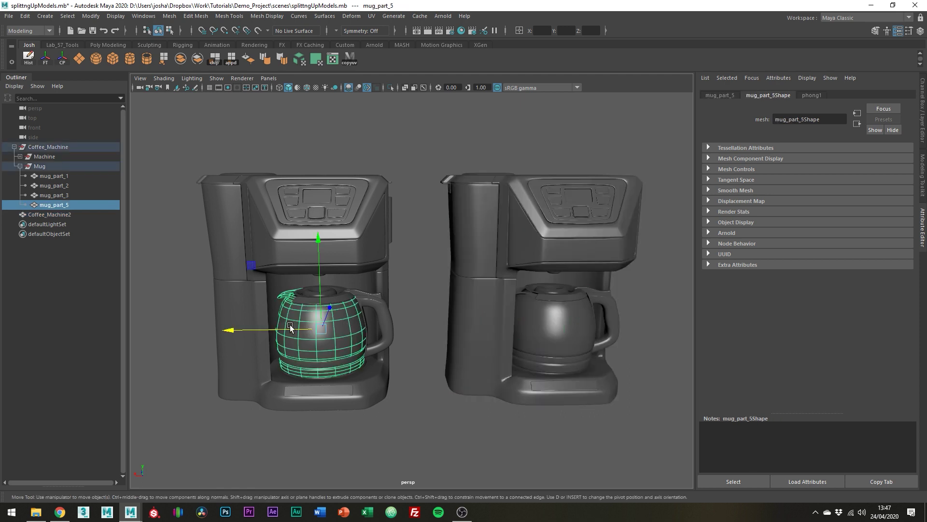
drag(243, 328, 212, 334)
key(ctrl+z)
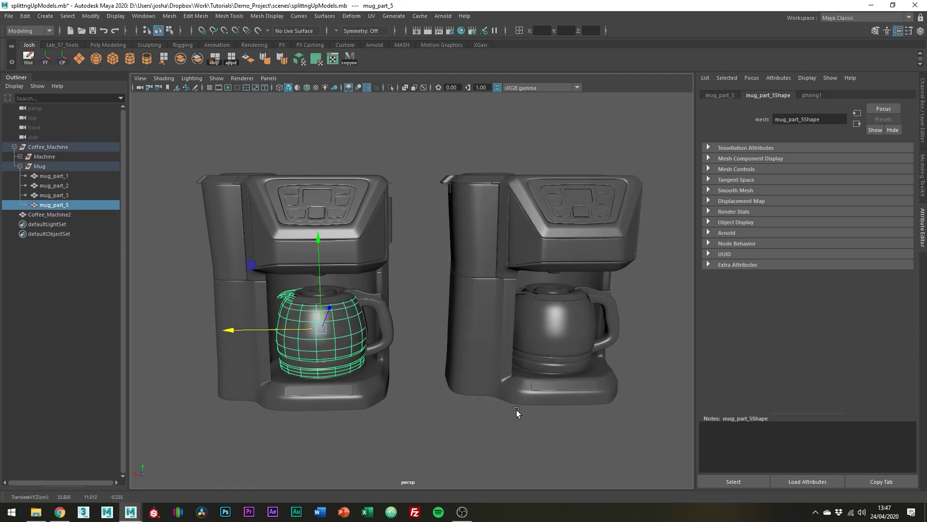
click(418, 394)
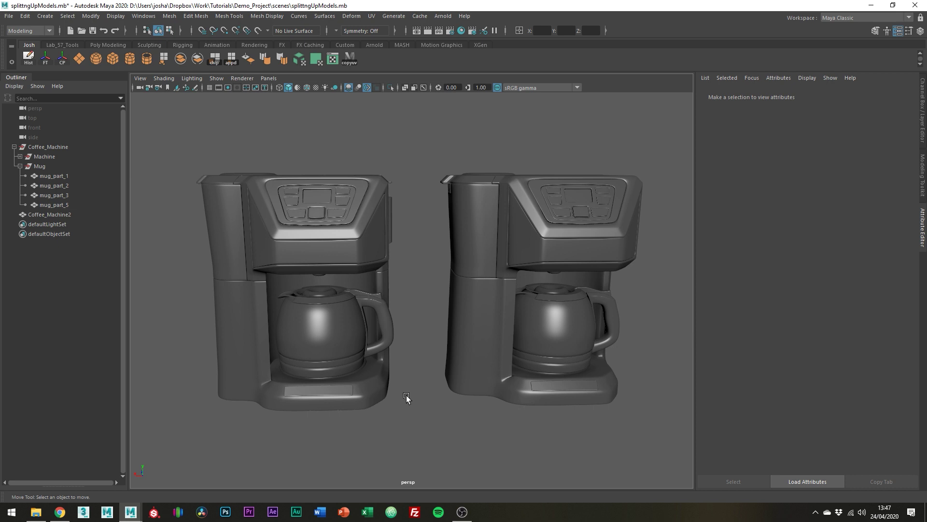
- Select the lower front panel, display and control buttons on the separated coffee machine and assign them the phong2 material
click(342, 246)
key(q)
alt+drag(345, 238, 347, 251)
scroll(344, 244, up, 3)
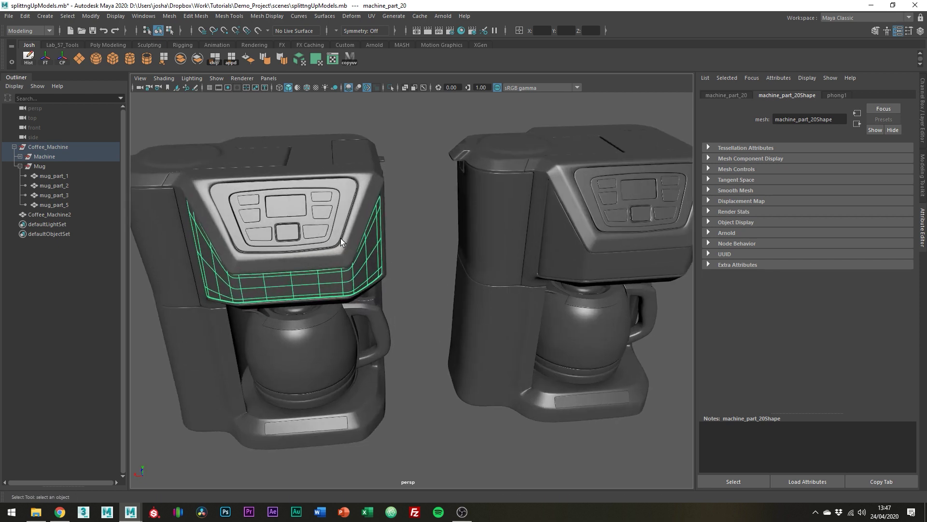
shift+click(324, 227)
shift+click(325, 199)
shift+click(293, 208)
shift+click(262, 232)
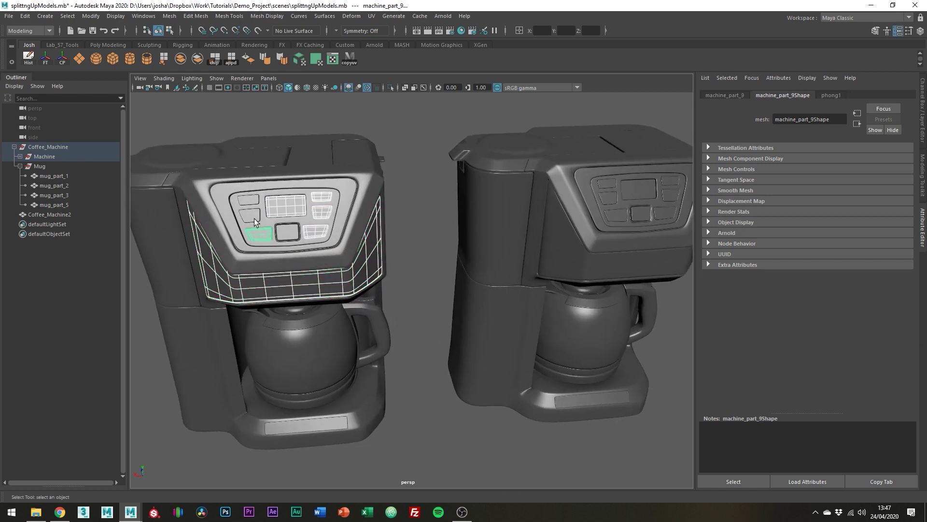
shift+click(253, 217)
shift+click(251, 201)
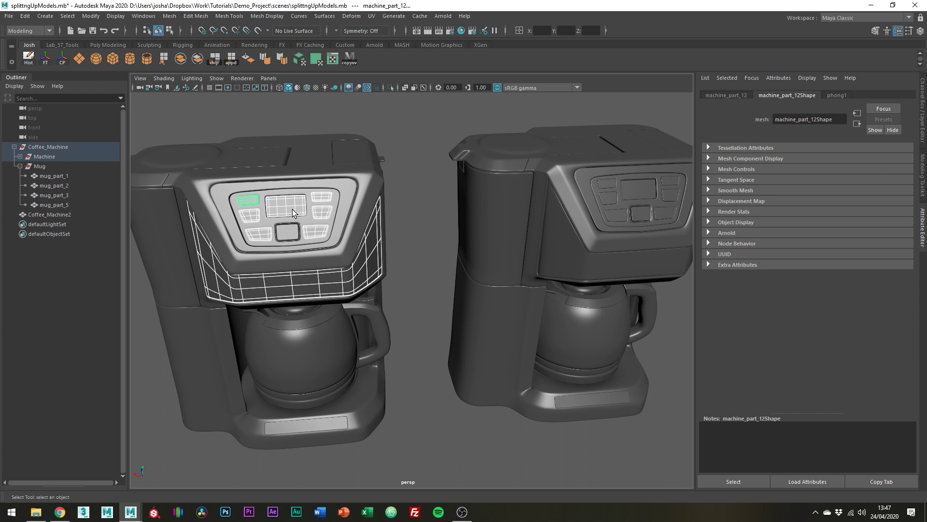
right_drag(293, 210, 355, 478)
click(476, 433)
alt+drag(475, 431, 483, 408)
- Assign the phong2 material to the separated machine's jug body and the small spout part machine_part_2
click(311, 344)
click(411, 415)
alt+drag(410, 415, 472, 423)
click(175, 207)
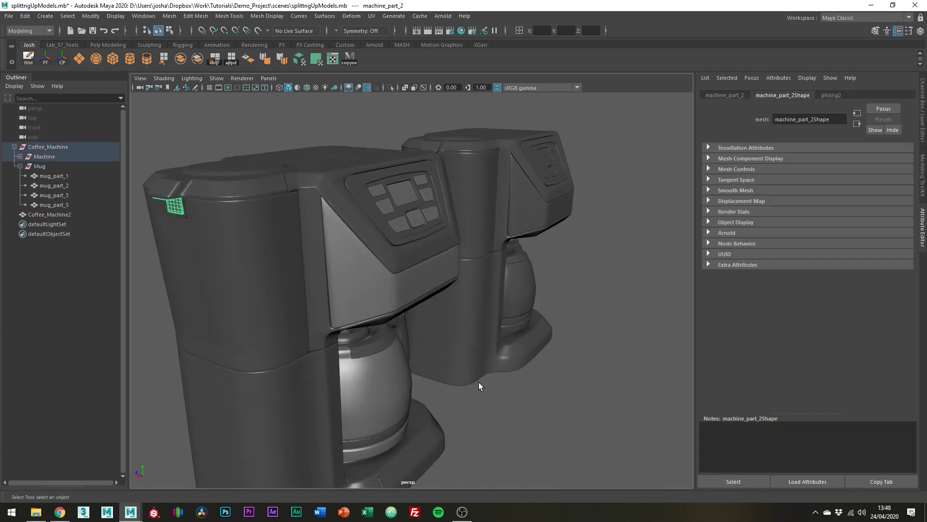
click(536, 396)
mouse_move(536, 396)
alt+mouse_down()
mouse_move(520, 378)
mouse_move(526, 386)
alt+mouse_up()
- Select the front panel, display, button and jug face shells on Coffee_Machine2, assign them the separated machine's lighter material, and return to object mode
click(565, 248)
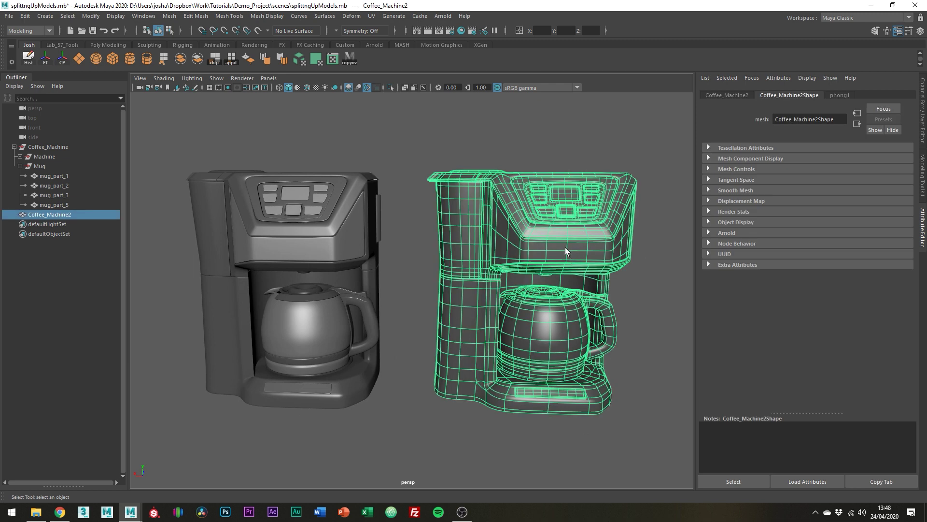
right_drag(566, 248, 568, 275)
alt+drag(623, 260, 578, 289)
double_click(604, 286)
alt+middle_drag(578, 289, 535, 310)
alt+right_drag(535, 310, 563, 304)
shift+double_click(523, 270)
shift+double_click(556, 276)
shift+double_click(570, 252)
shift+double_click(572, 233)
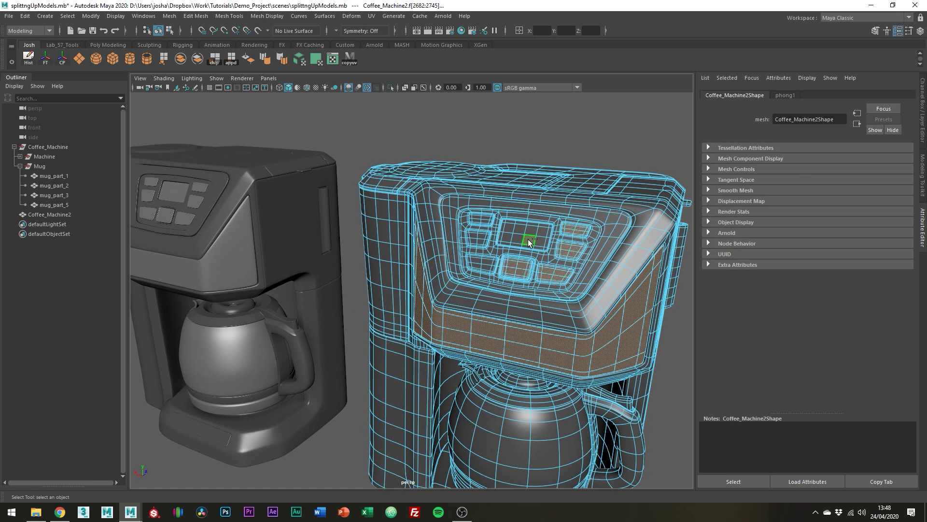
shift+double_click(479, 242)
shift+double_click(480, 220)
shift+double_click(474, 412)
alt+drag(474, 412, 497, 362)
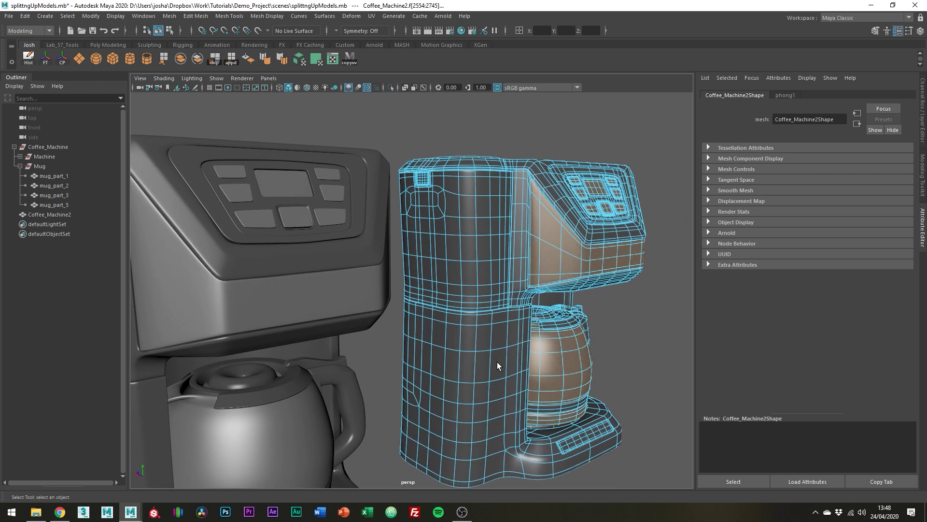
right_drag(541, 225, 592, 491)
right_drag(566, 256, 620, 229)
click(645, 345)
scroll(644, 346, down, 5)
alt+drag(604, 311, 611, 334)
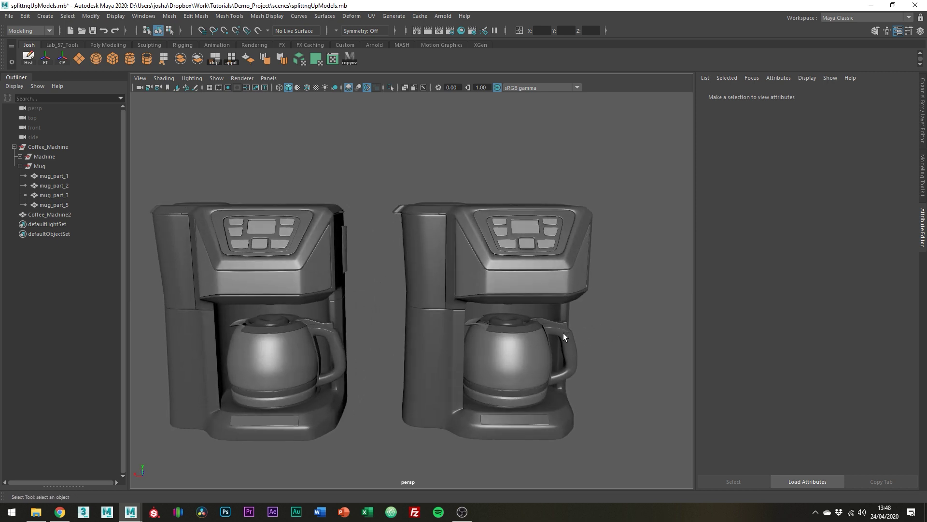
- Rename the separated machine's jug body from mug_part_5 to mug_part_5_glass
click(286, 361)
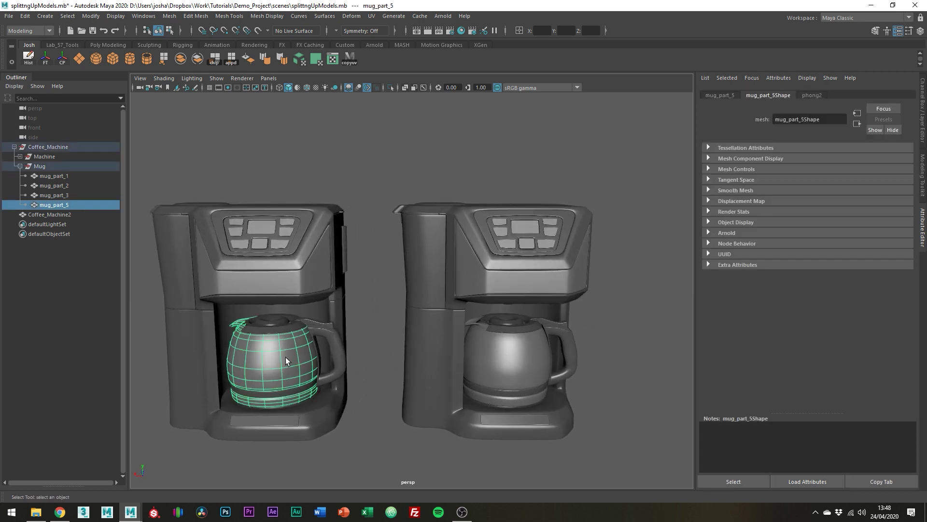
double_click(80, 204)
text(glass)
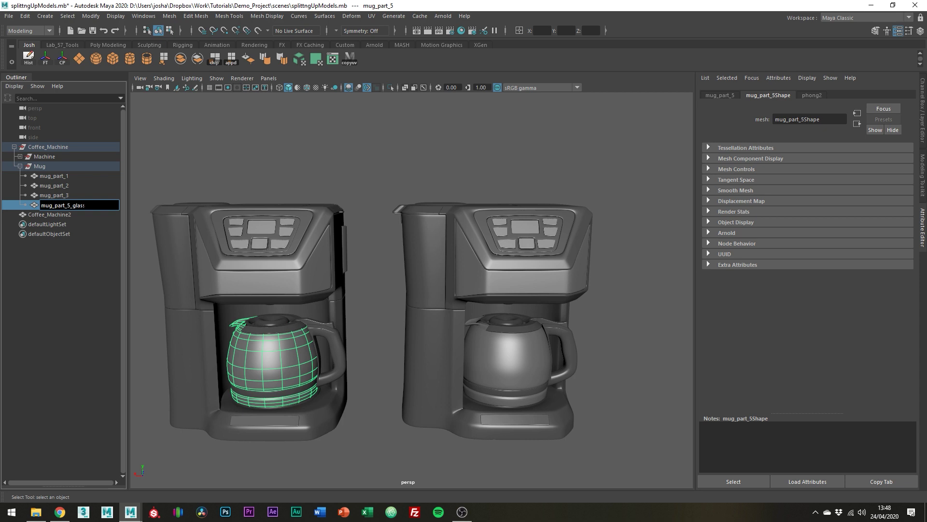
key(Return)
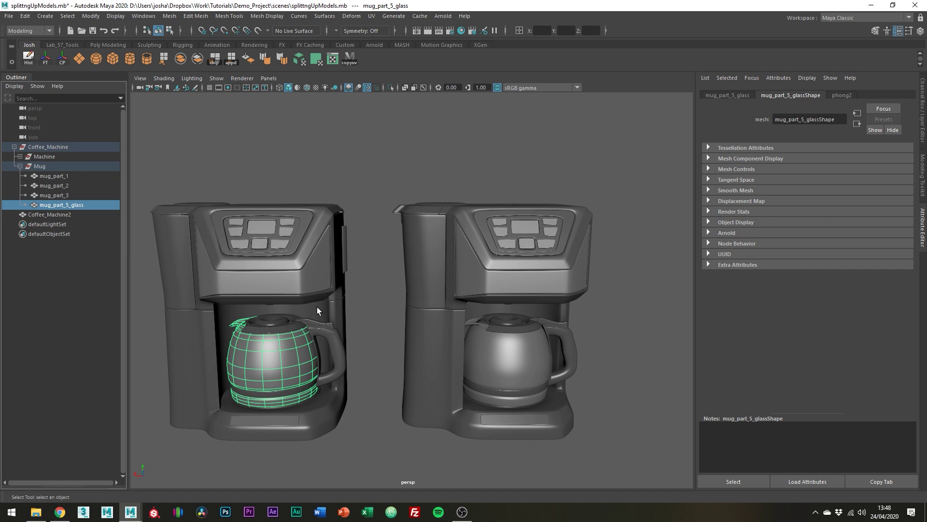
- Locate the selected lower front panel in the Machine group and rename it machine_part_20_metal
click(227, 266)
key(f)
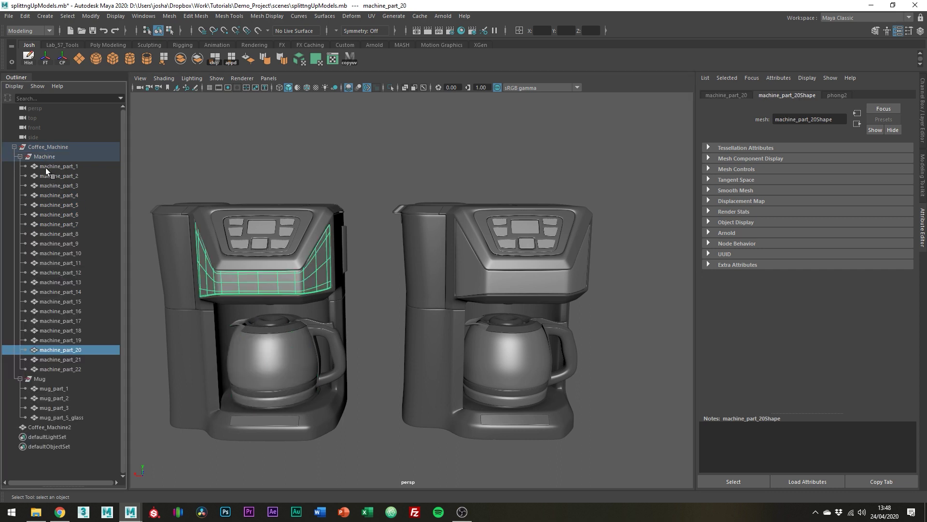
double_click(77, 348)
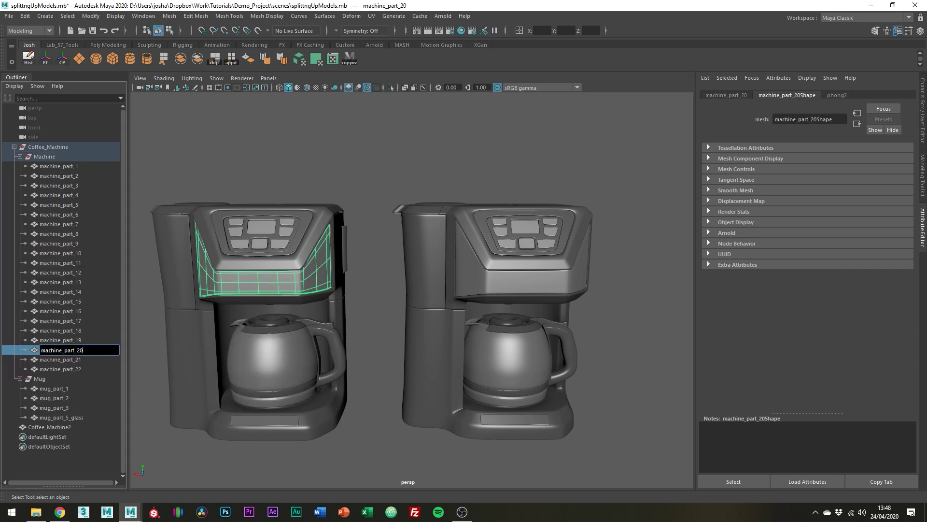
text(_metal)
key(Return)
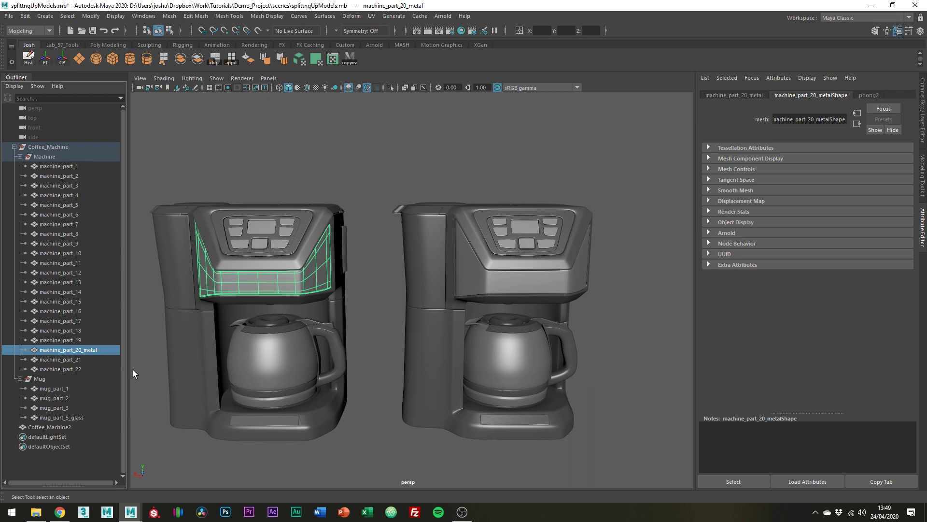
- Compare the separated and combined coffee machines from several angles, checking the separate base body part
alt+drag(362, 426, 486, 378)
alt+right_drag(485, 379, 451, 379)
click(477, 411)
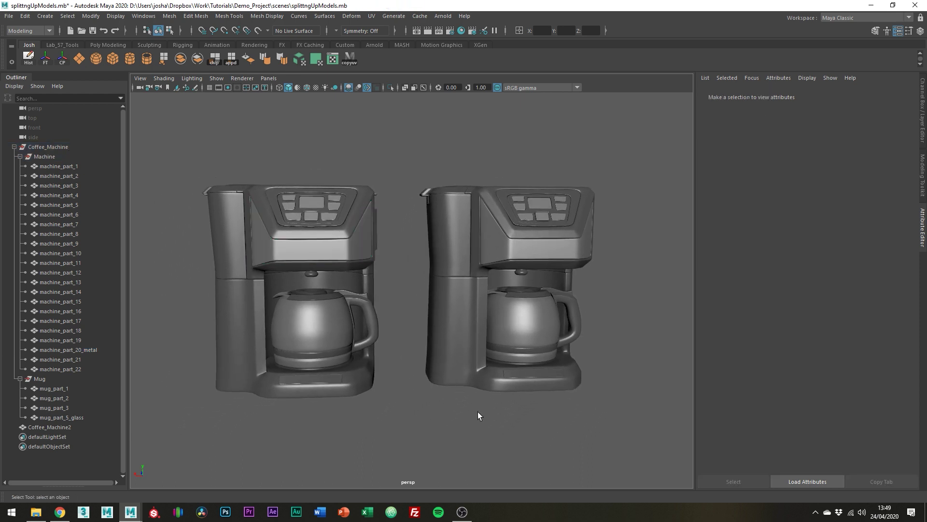
alt+drag(561, 411, 532, 419)
click(534, 401)
click(368, 360)
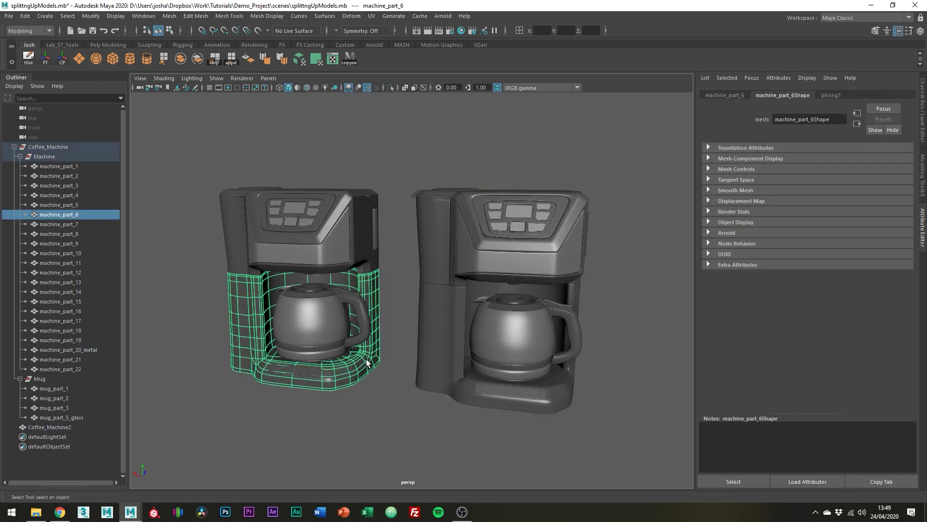
alt+drag(486, 371, 187, 393)
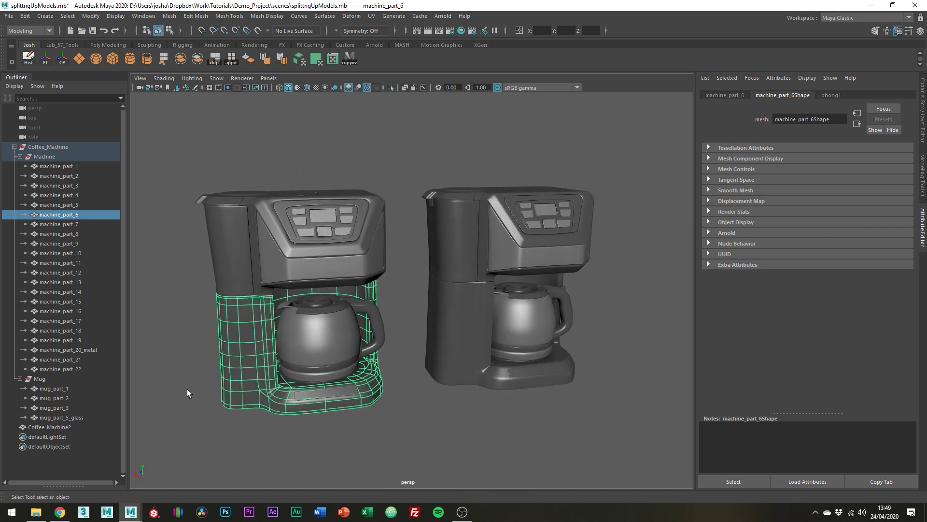
click(430, 430)
alt+drag(486, 433, 502, 420)
alt+right_drag(502, 420, 560, 436)
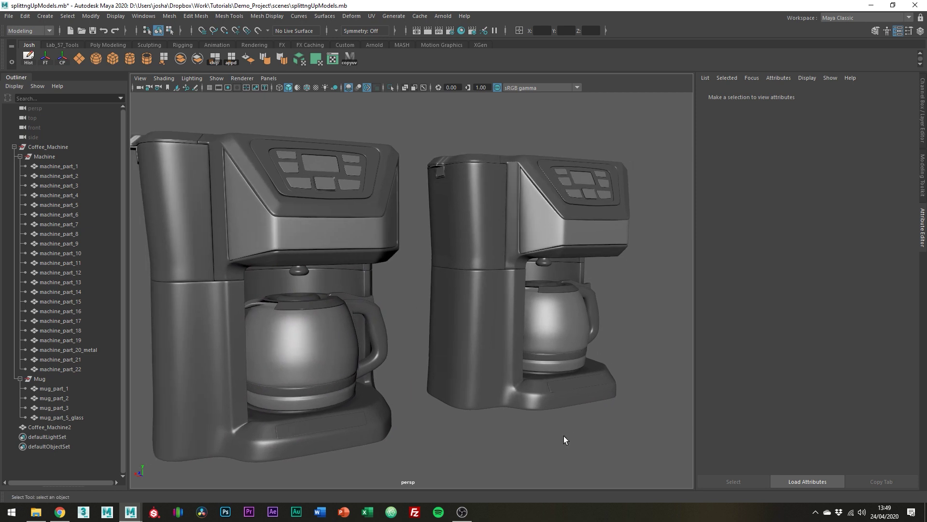